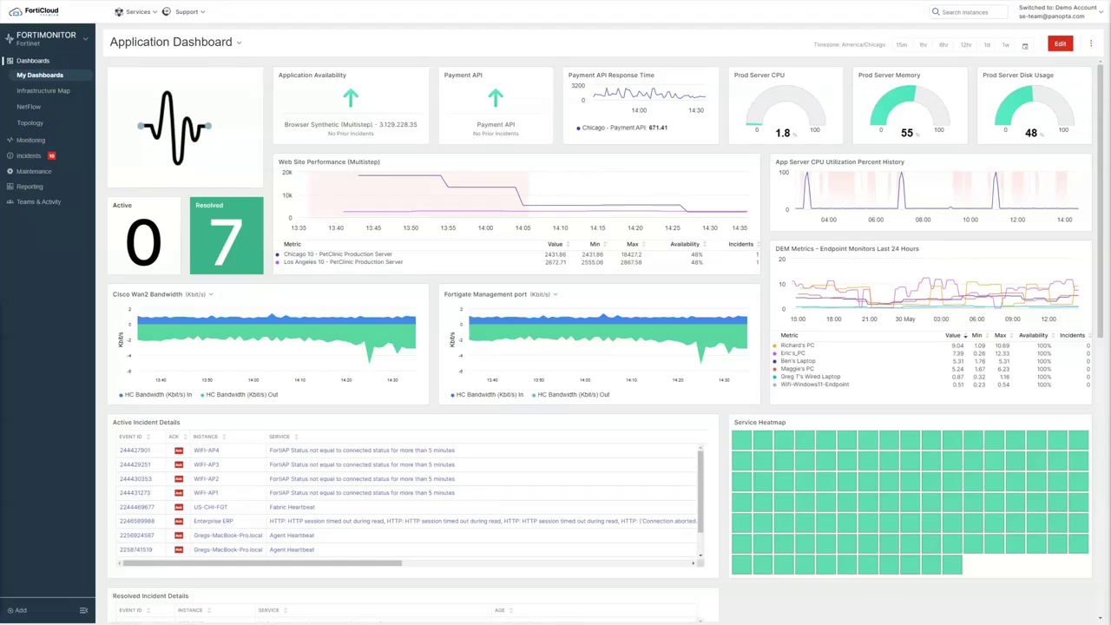
Expand Monitoring in the left sidebar to list Applications, Instances and its other pages
{"action": "left_click", "coordinate": [33, 140]}
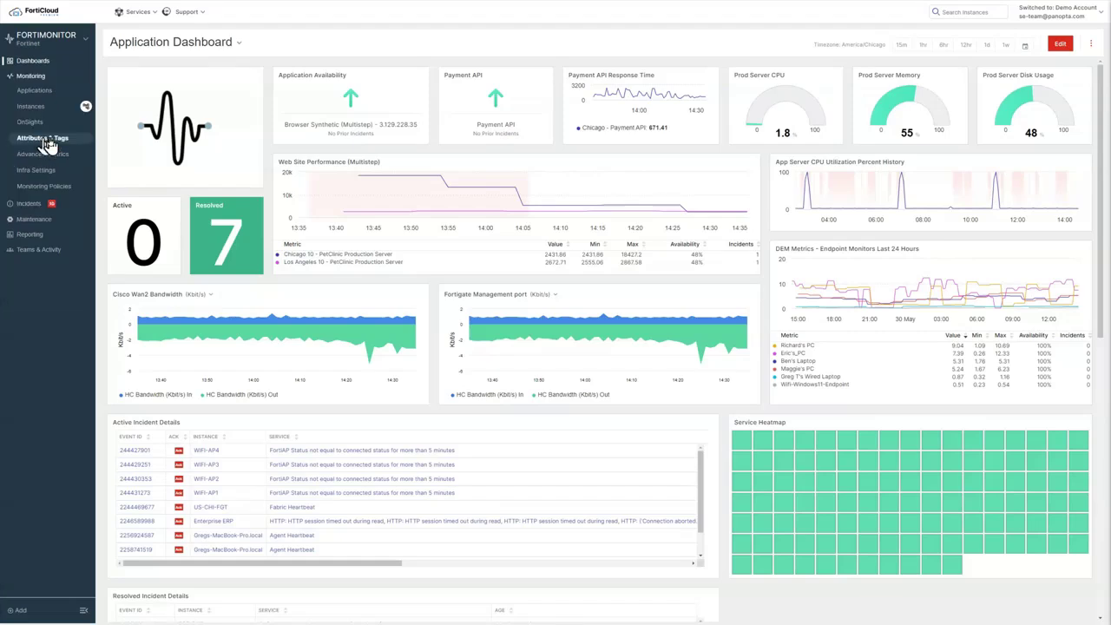
Open the Applications page listing the 10 monitored applications and their availability percentages
{"action": "left_click", "coordinate": [46, 95]}
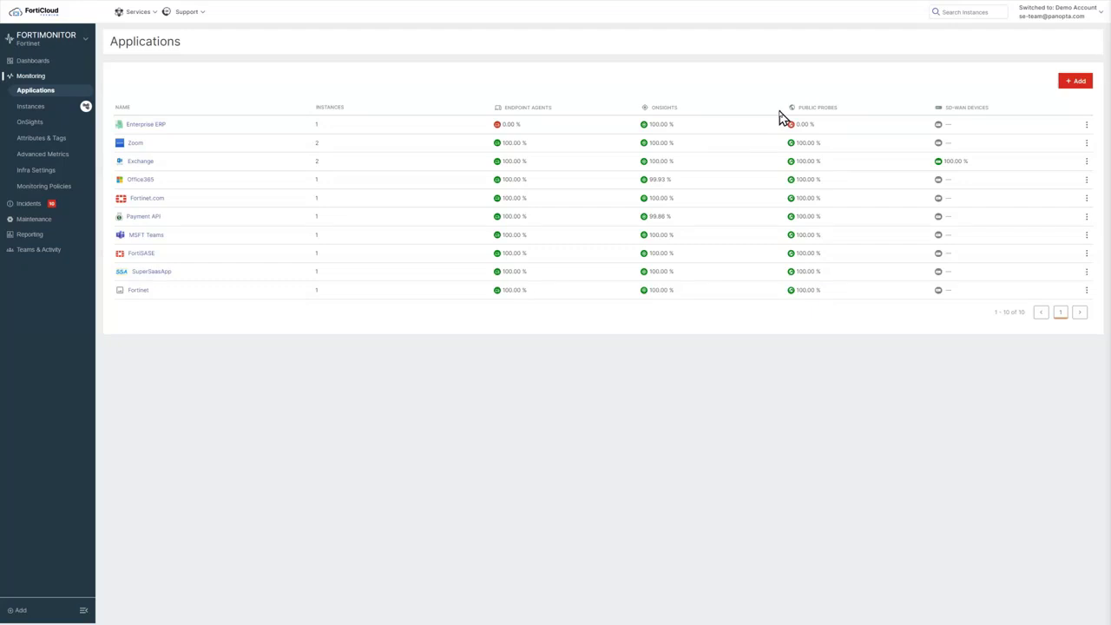
Open MSFT Teams to see its 24-hour, 7-day and 30-day availability and location map
{"action": "left_click", "coordinate": [149, 237]}
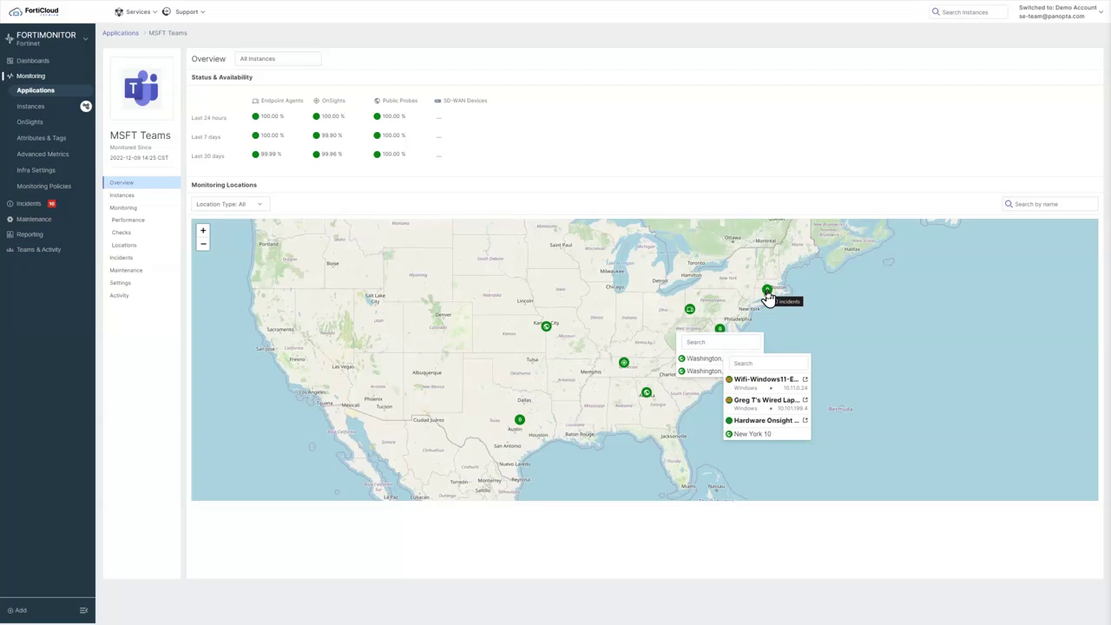
Show the MSFT Teams Performance summary with HTTPS, MOS, packet loss, jitter and latency graphs
{"action": "left_click", "coordinate": [129, 214]}
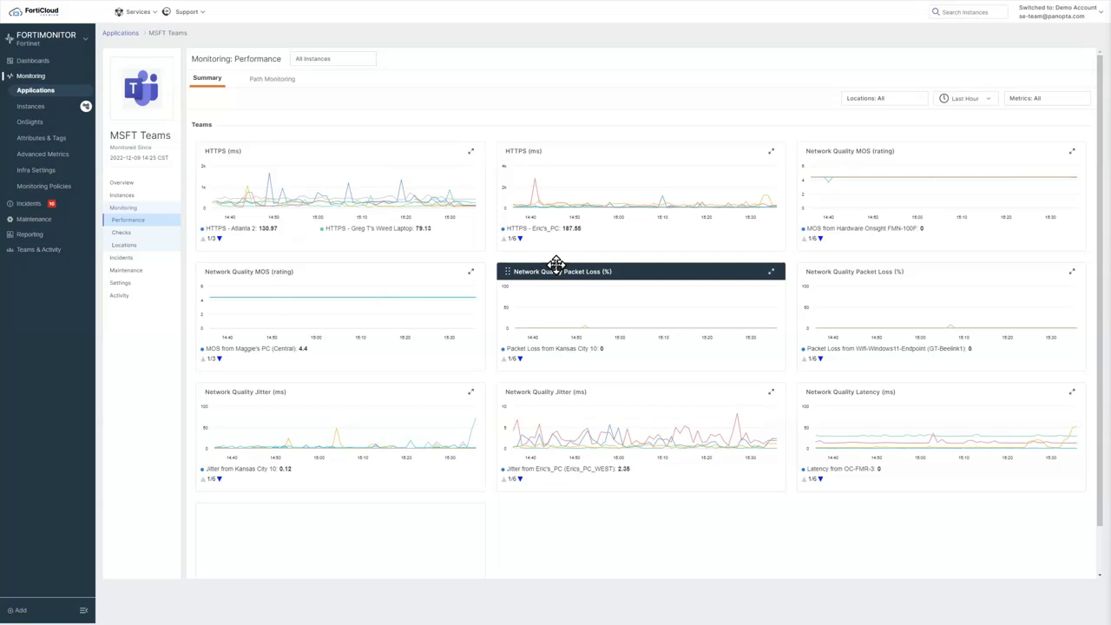
Switch to Path Monitoring and inspect the hop-by-hop routes from each location to teams.microsoft.com
{"action": "left_click", "coordinate": [273, 81]}
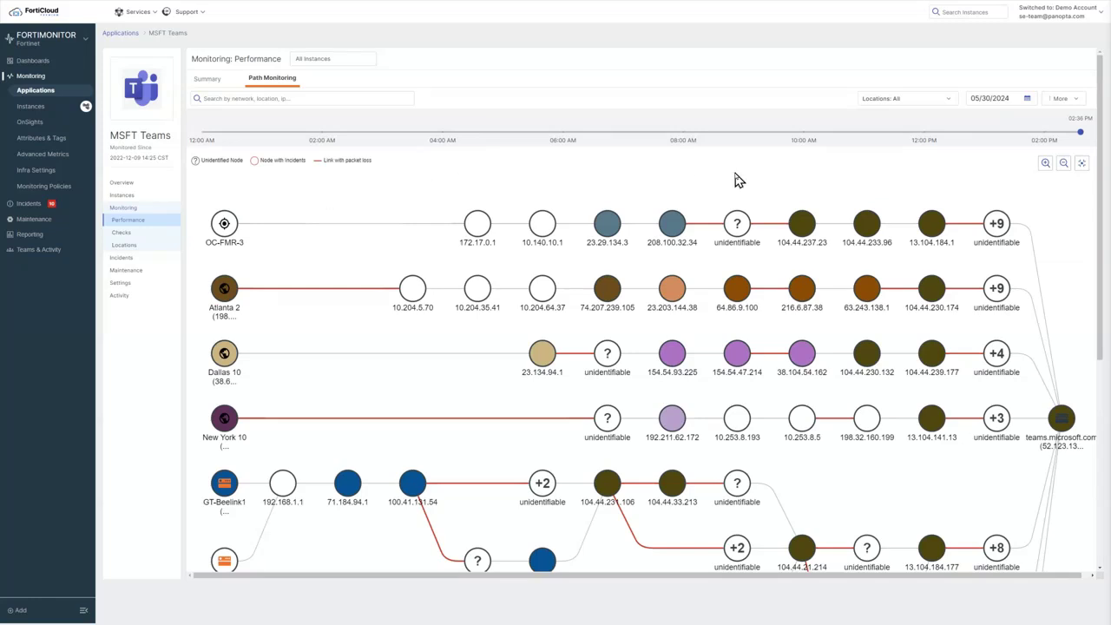
{"action": "mouse_move", "coordinate": [1062, 424]}
{"action": "mouse_move", "coordinate": [221, 293]}
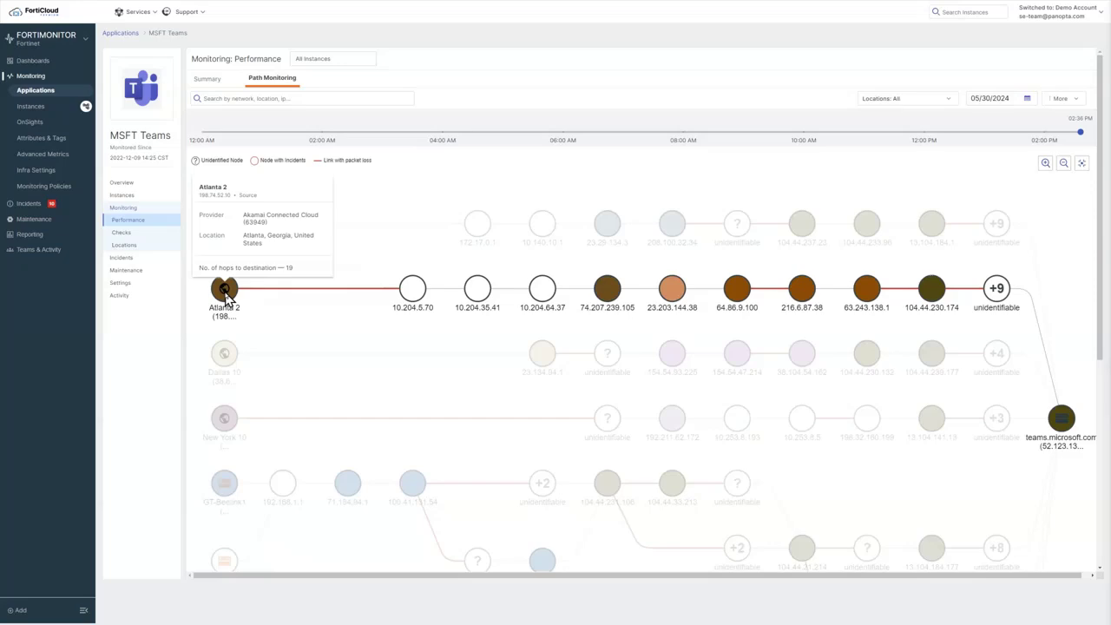
{"action": "mouse_move", "coordinate": [415, 297]}
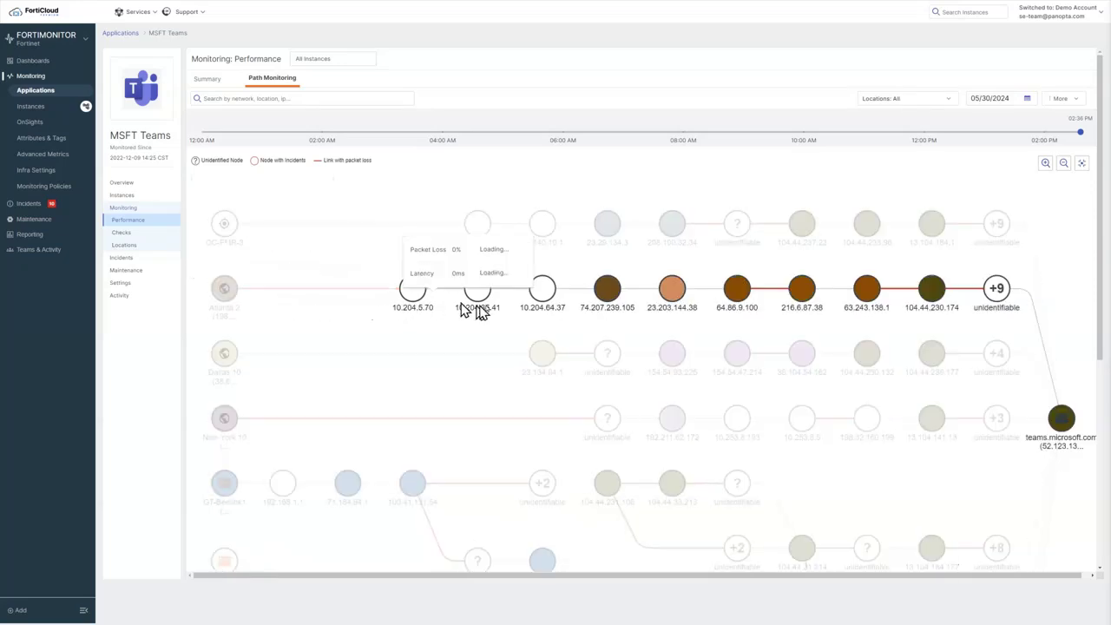
{"action": "mouse_move", "coordinate": [506, 297]}
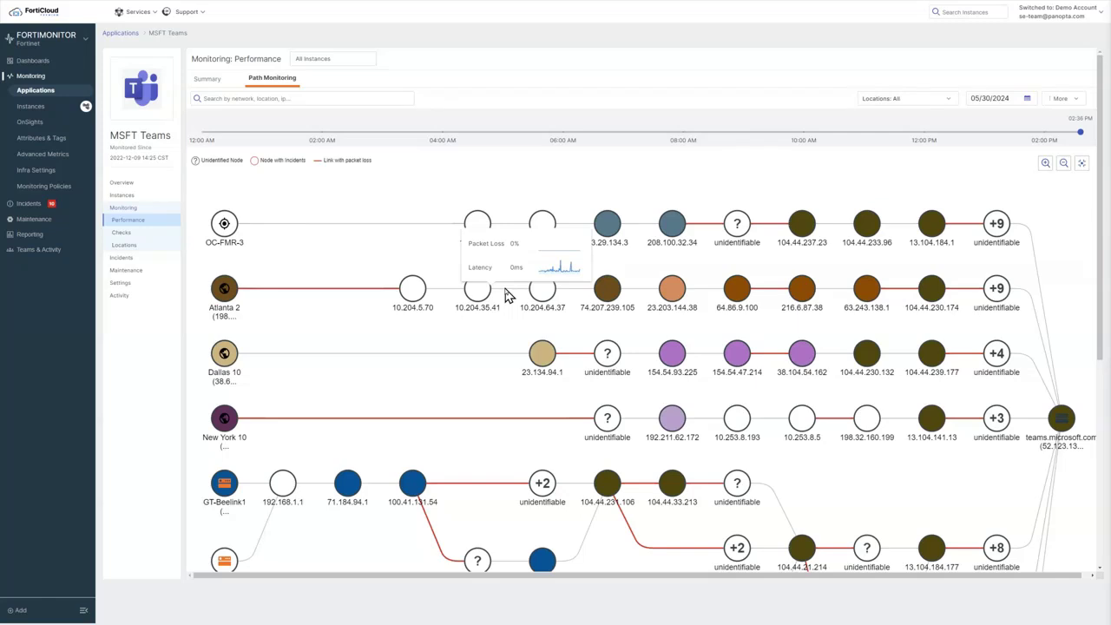
List the MSFT Teams checks: HTTPS GET, Latency, Jitter, Packet Loss and MOS at 60 sec
{"action": "left_click", "coordinate": [123, 238]}
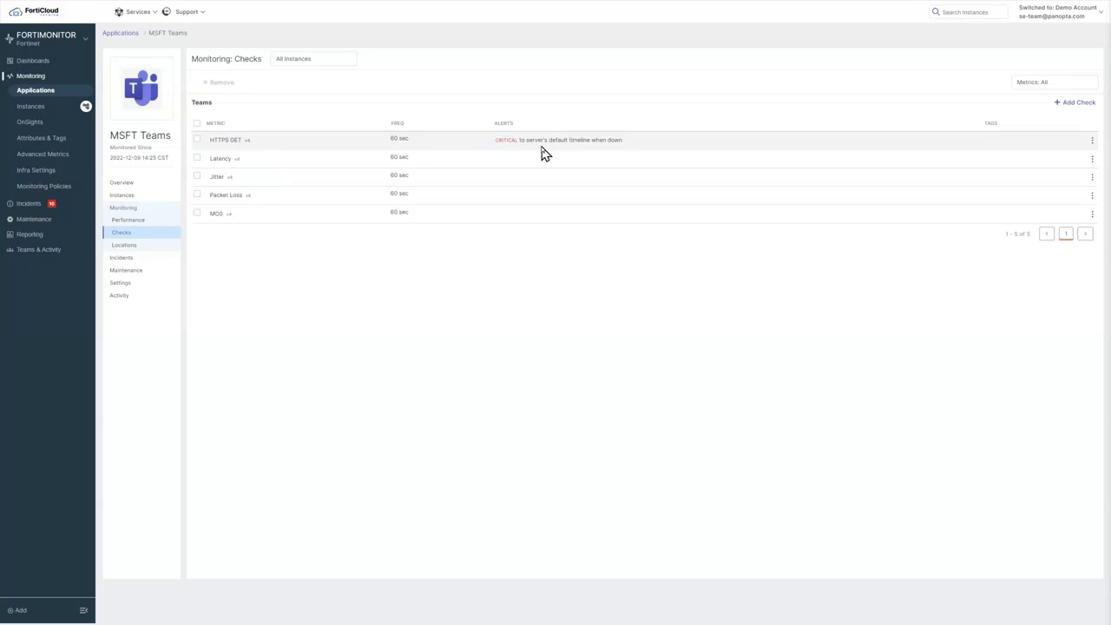
Open the Wifi-Windows11-Endpoint (GT-Beelink1) instance from Locations and scroll to its performance graphs
{"action": "left_click", "coordinate": [122, 247]}
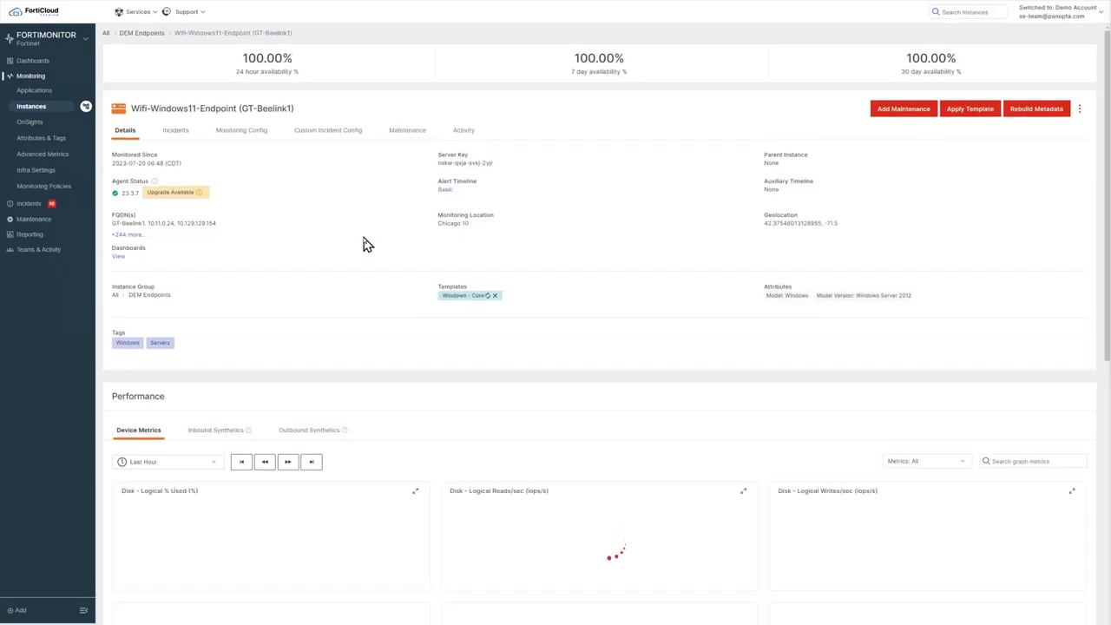
{"action": "scroll", "coordinate": [359, 250], "scroll_direction": "down", "scroll_amount": 5}
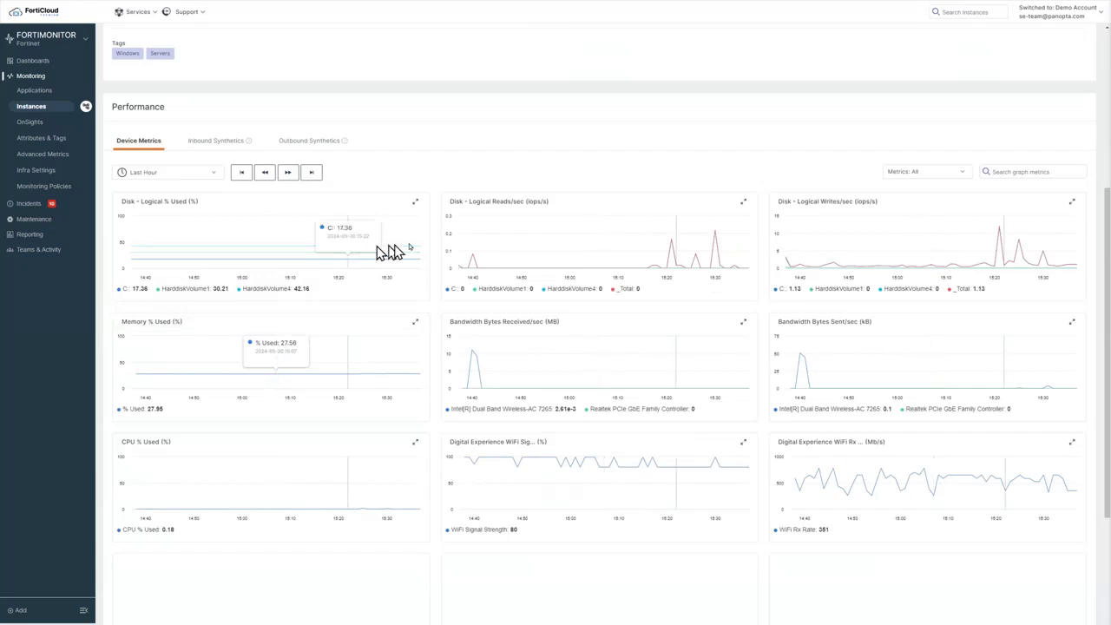
Filter the endpoint's device metrics to show only the Digital Experience charts
{"action": "left_click", "coordinate": [920, 173]}
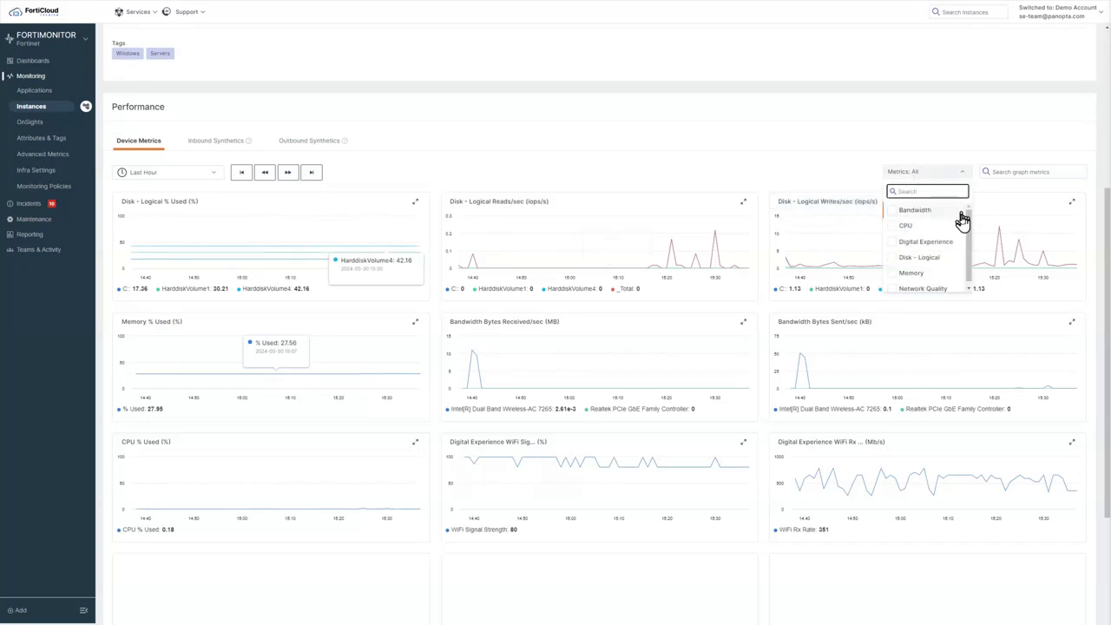
{"action": "left_click", "coordinate": [945, 244]}
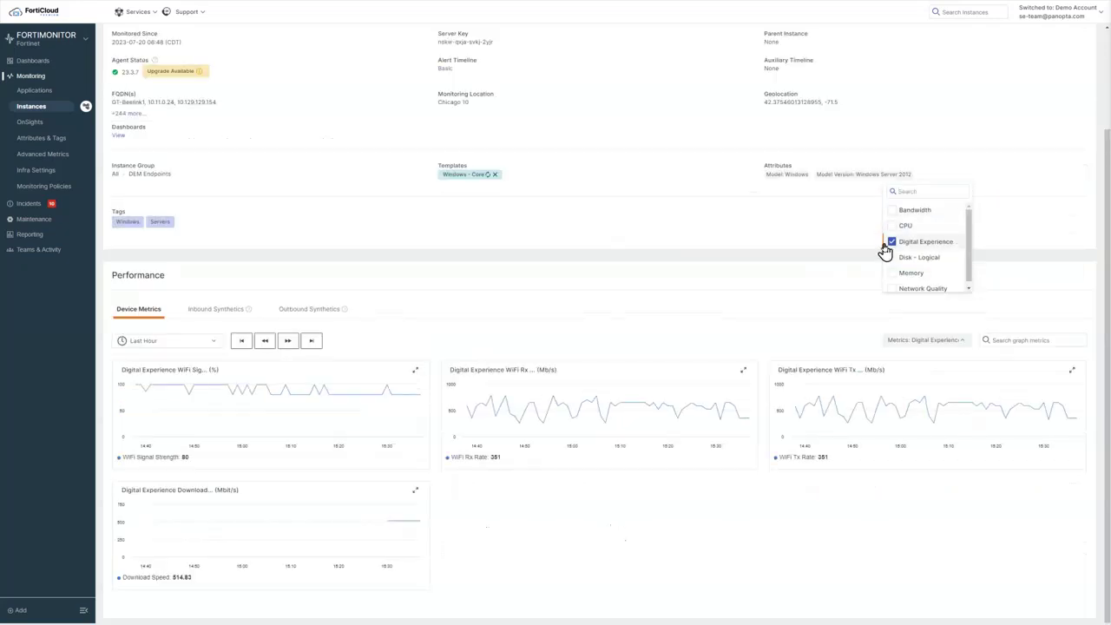
{"action": "left_click", "coordinate": [800, 240]}
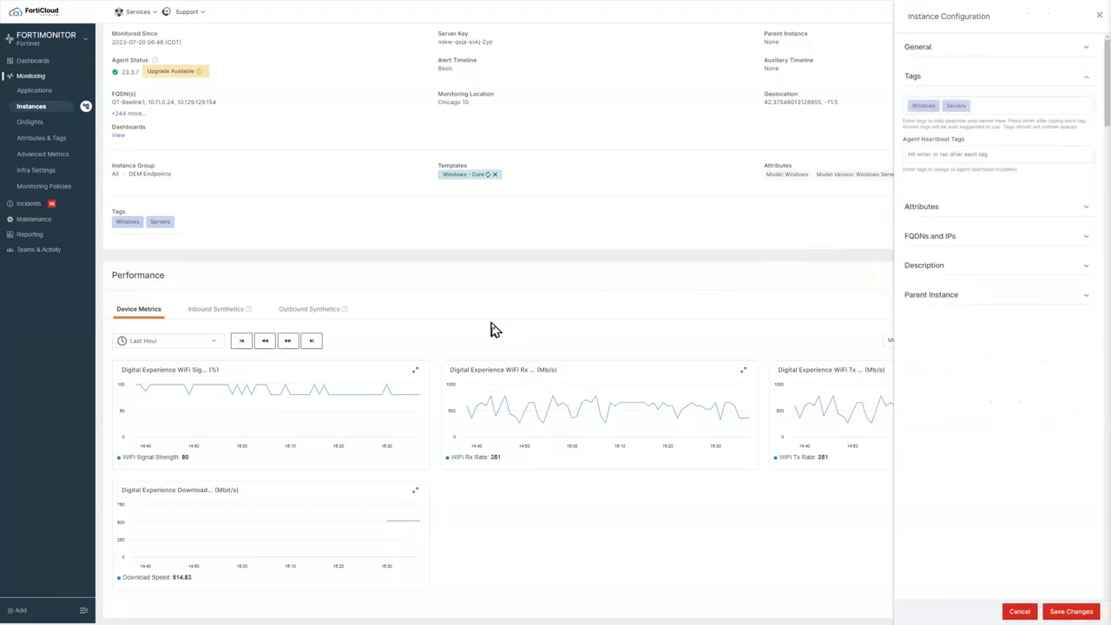
{"action": "left_click", "coordinate": [1019, 611]}
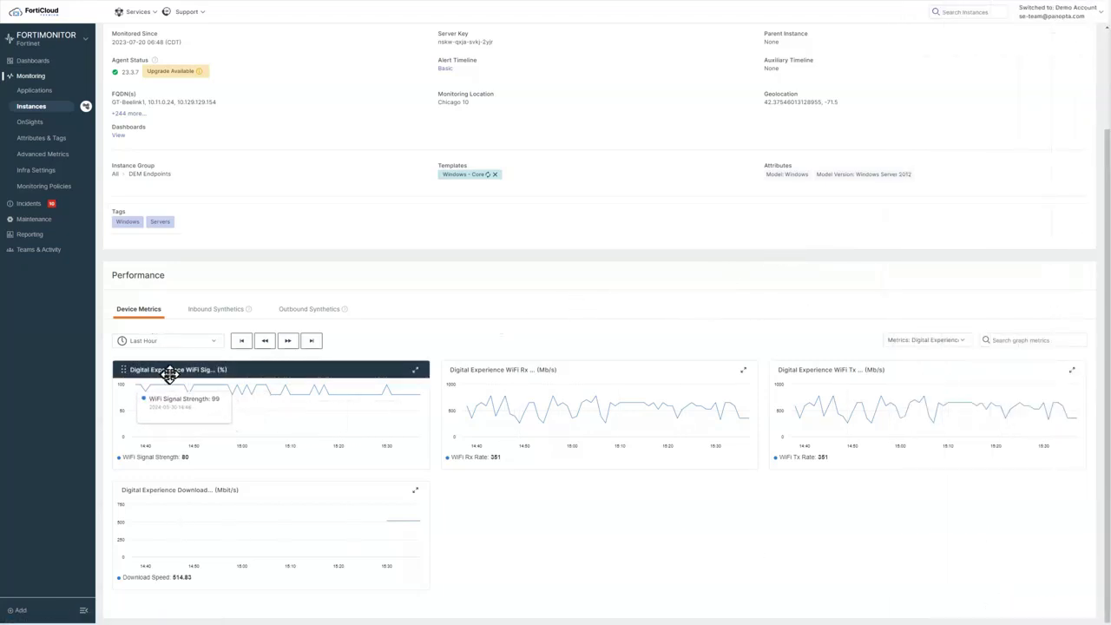
Set the chart time range to Last Week and review the WiFi signal and download speed charts
{"action": "left_click_drag", "start_coordinate": [166, 380], "coordinate": [182, 348]}
{"action": "left_click", "coordinate": [182, 348]}
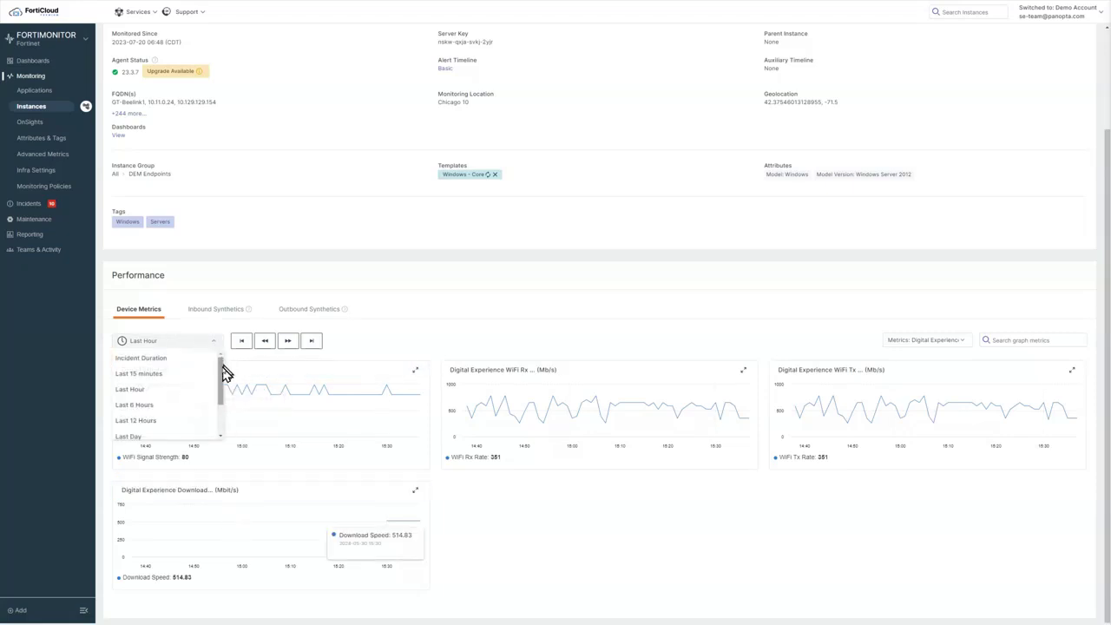
{"action": "left_click_drag", "start_coordinate": [223, 379], "coordinate": [224, 406]}
{"action": "left_click", "coordinate": [184, 407]}
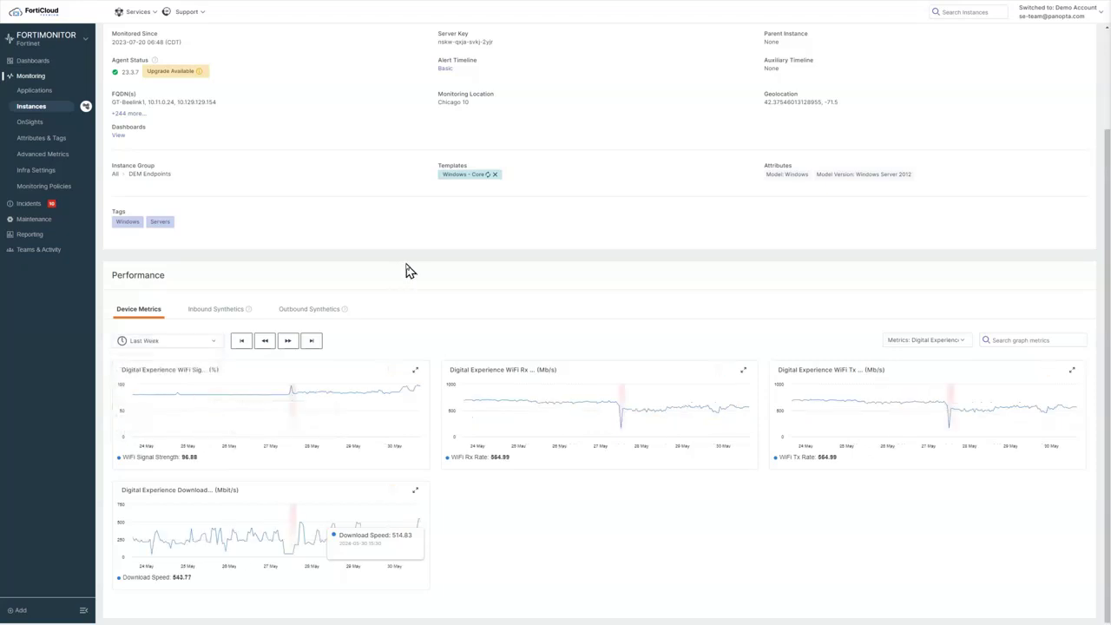
{"action": "mouse_move", "coordinate": [397, 396]}
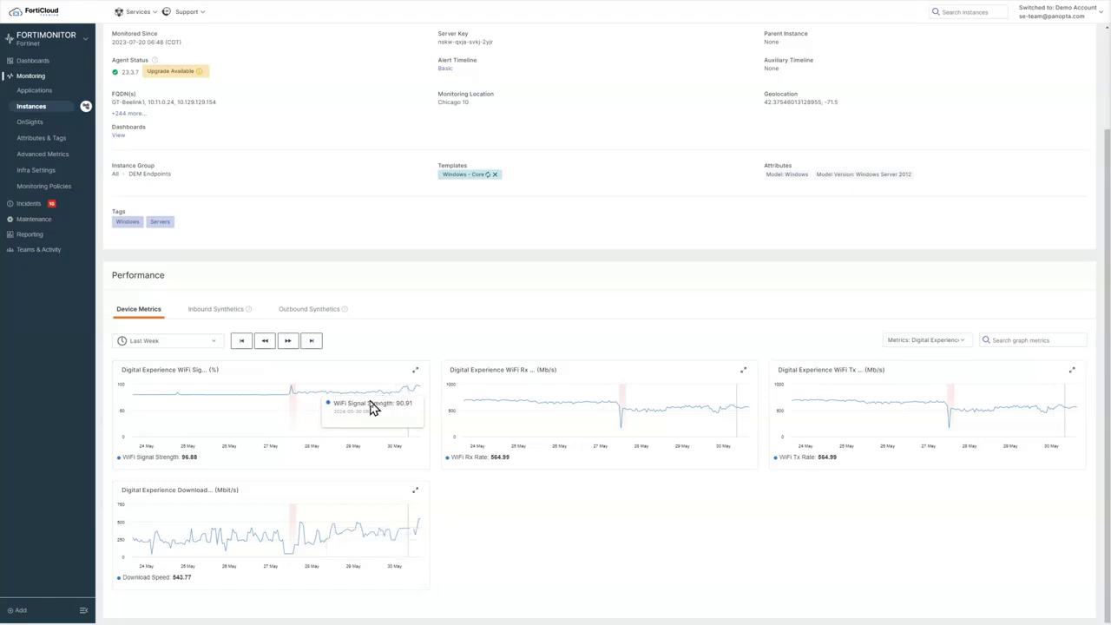
{"action": "mouse_move", "coordinate": [353, 532]}
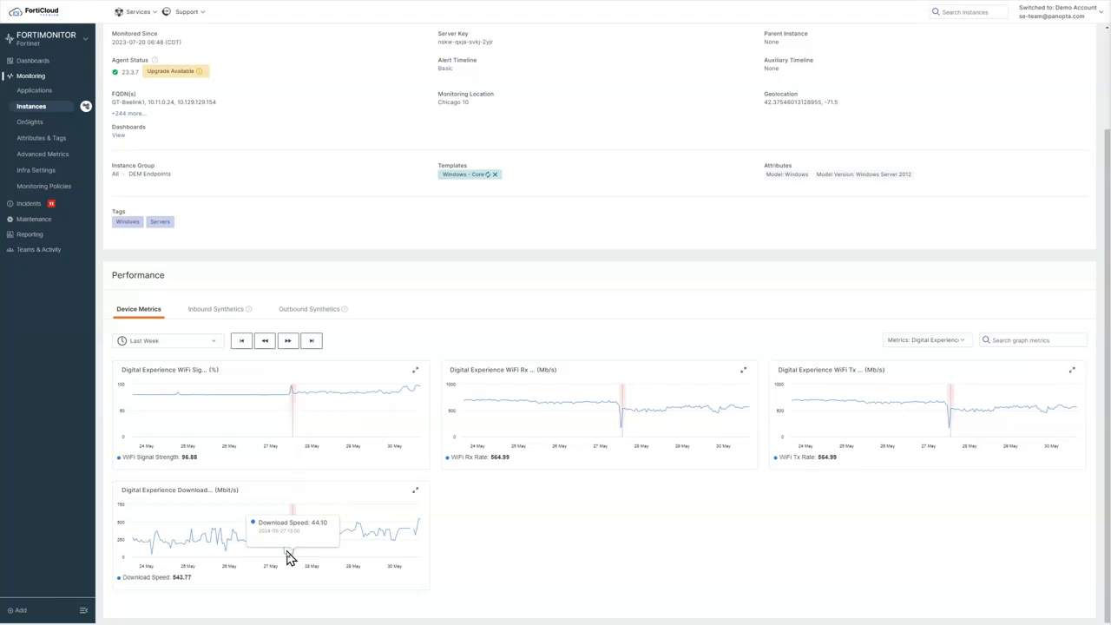
Open the wired laptop endpoint from the Instances tree and scroll to its Performance section
{"action": "left_click", "coordinate": [85, 106]}
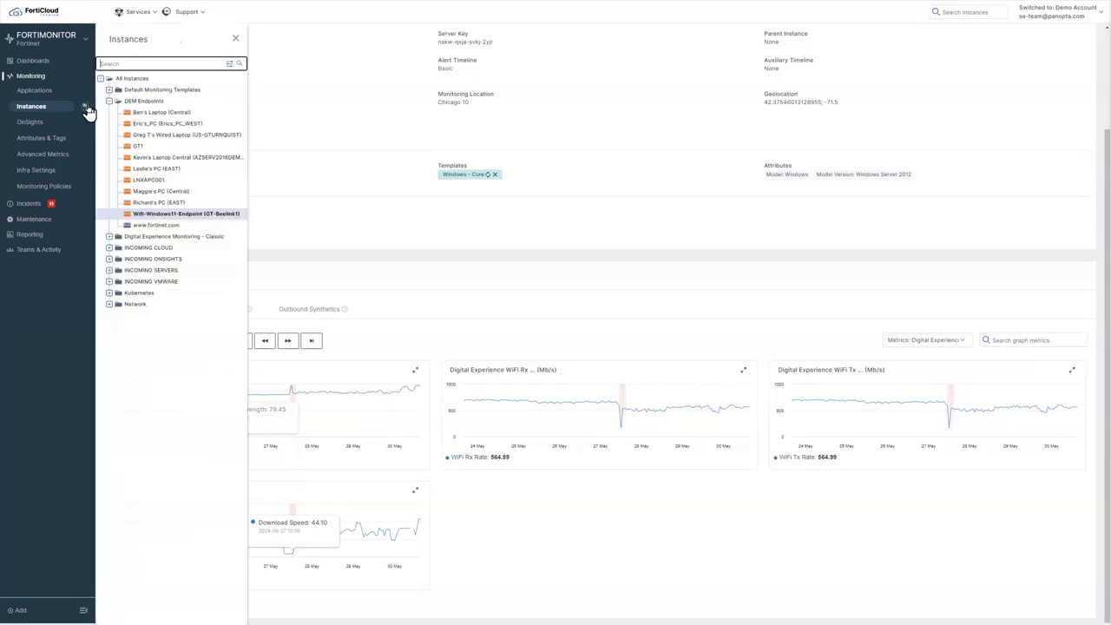
{"action": "left_click", "coordinate": [298, 223]}
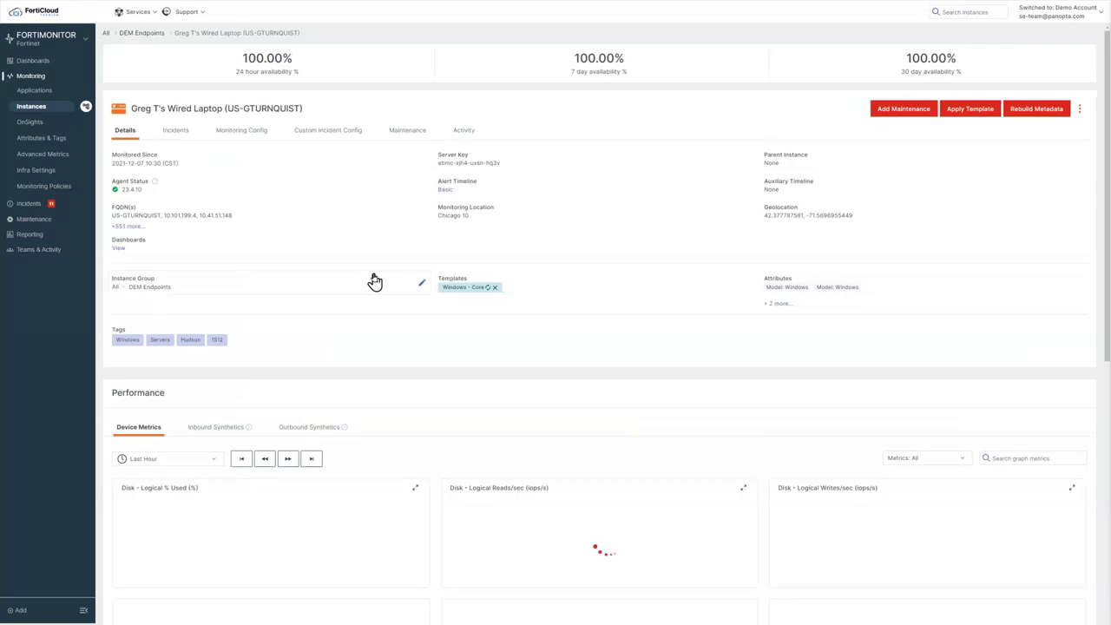
{"action": "scroll", "coordinate": [375, 283], "scroll_direction": "down", "scroll_amount": 5}
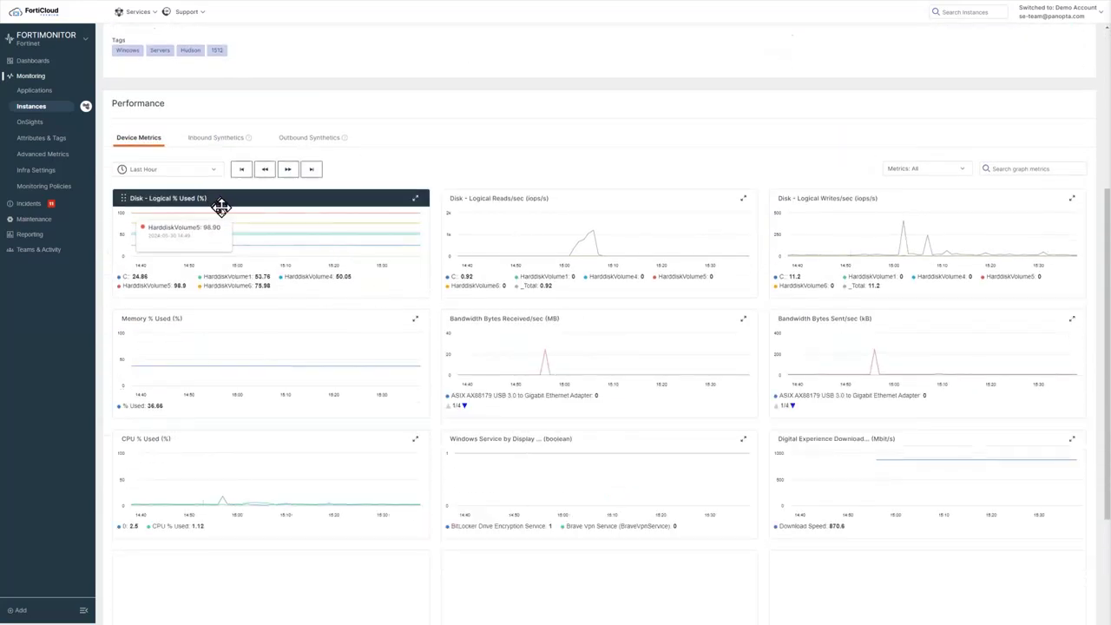
Show only the Network Quality charts covering Last Week
{"action": "left_click", "coordinate": [931, 171]}
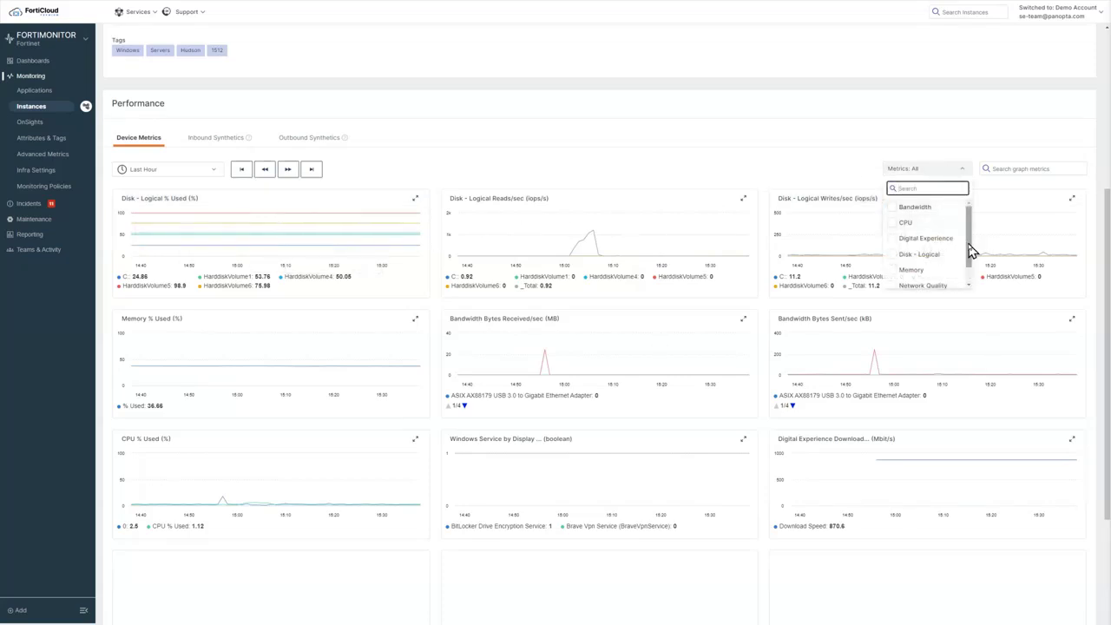
{"action": "left_click_drag", "start_coordinate": [970, 250], "coordinate": [969, 261]}
{"action": "left_click", "coordinate": [937, 270]}
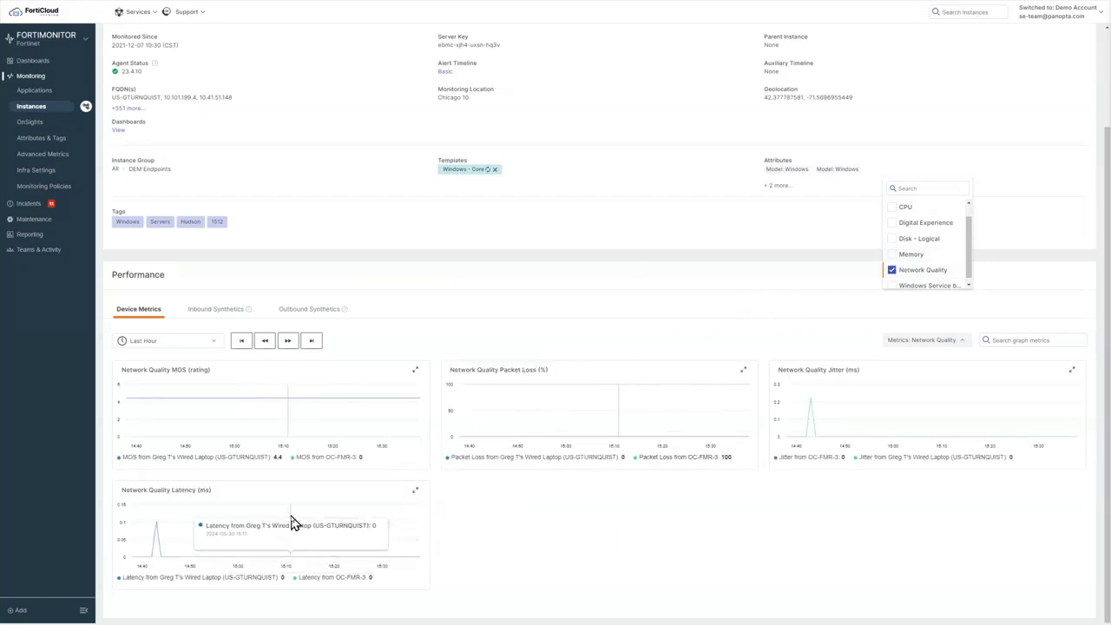
{"action": "left_click", "coordinate": [202, 342]}
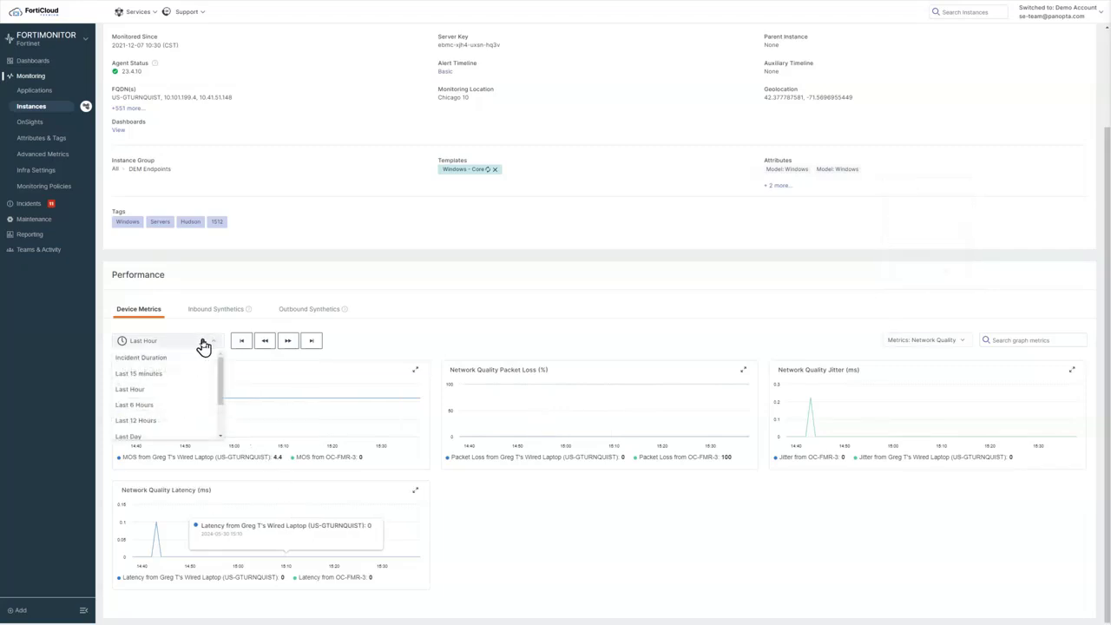
{"action": "left_click_drag", "start_coordinate": [218, 372], "coordinate": [218, 396]}
{"action": "left_click", "coordinate": [171, 406]}
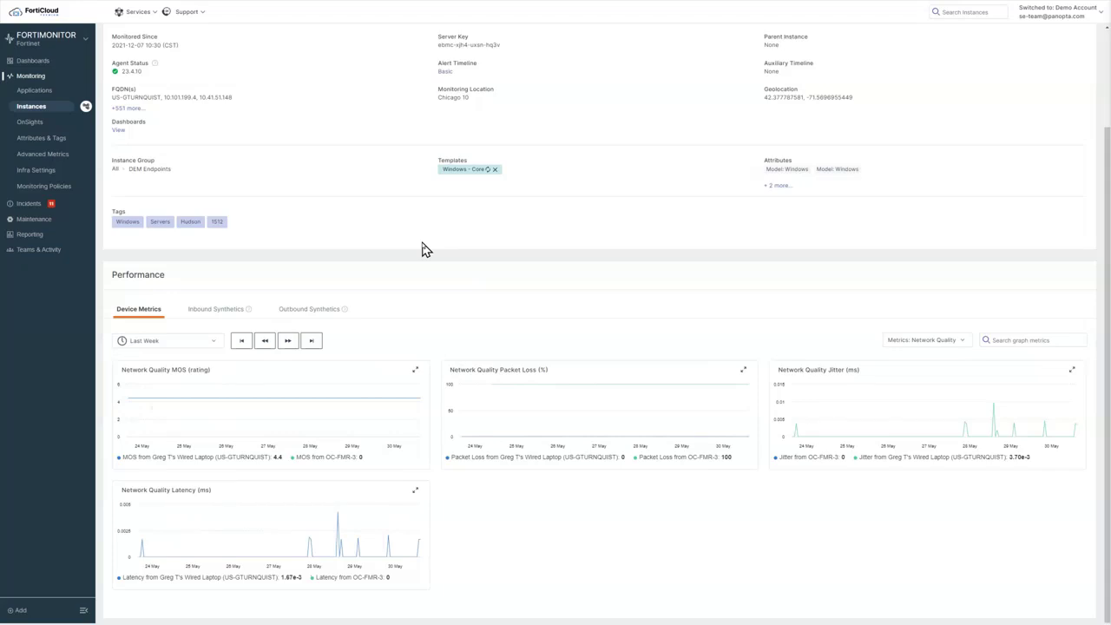
Switch to Outbound Synthetics and enlarge the HTTPS response-time chart for Office 365, Zoom and Fortinet
{"action": "left_click", "coordinate": [321, 315]}
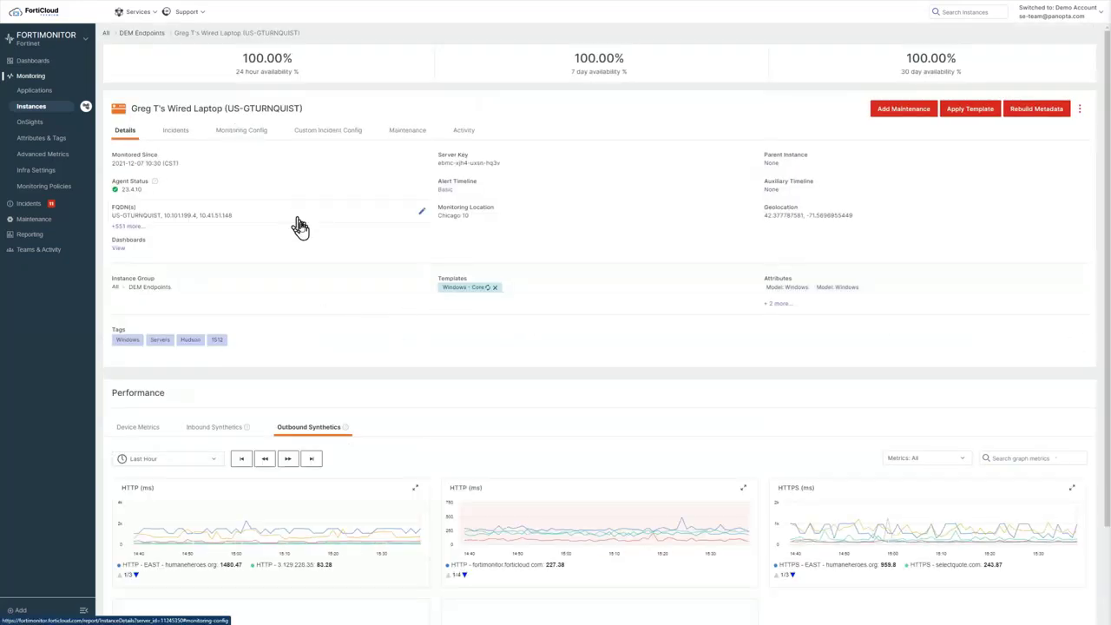
{"action": "scroll", "coordinate": [306, 231], "scroll_direction": "down", "scroll_amount": 3}
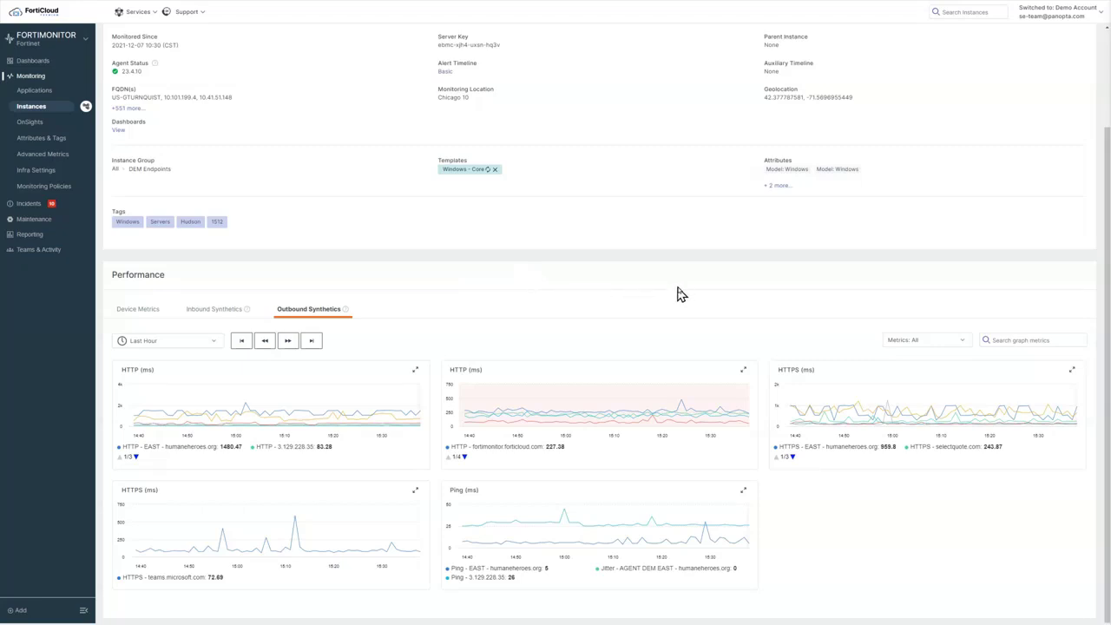
{"action": "left_click", "coordinate": [1072, 371]}
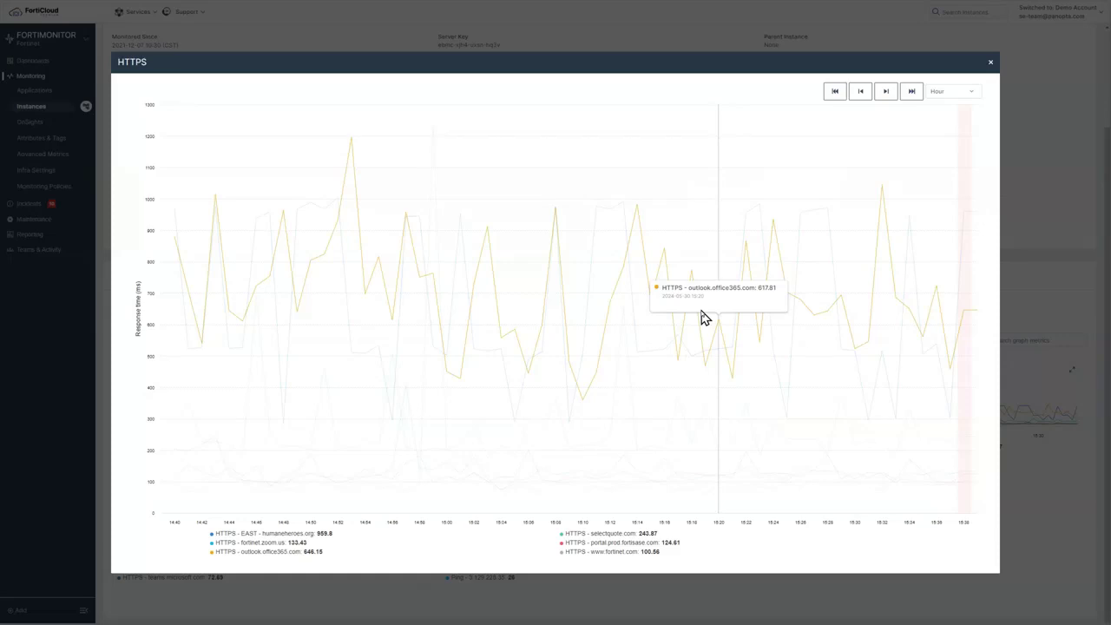
Switch the enlarged HTTPS chart's range from Hour to Week, showing 24–30 May
{"action": "left_click", "coordinate": [946, 92]}
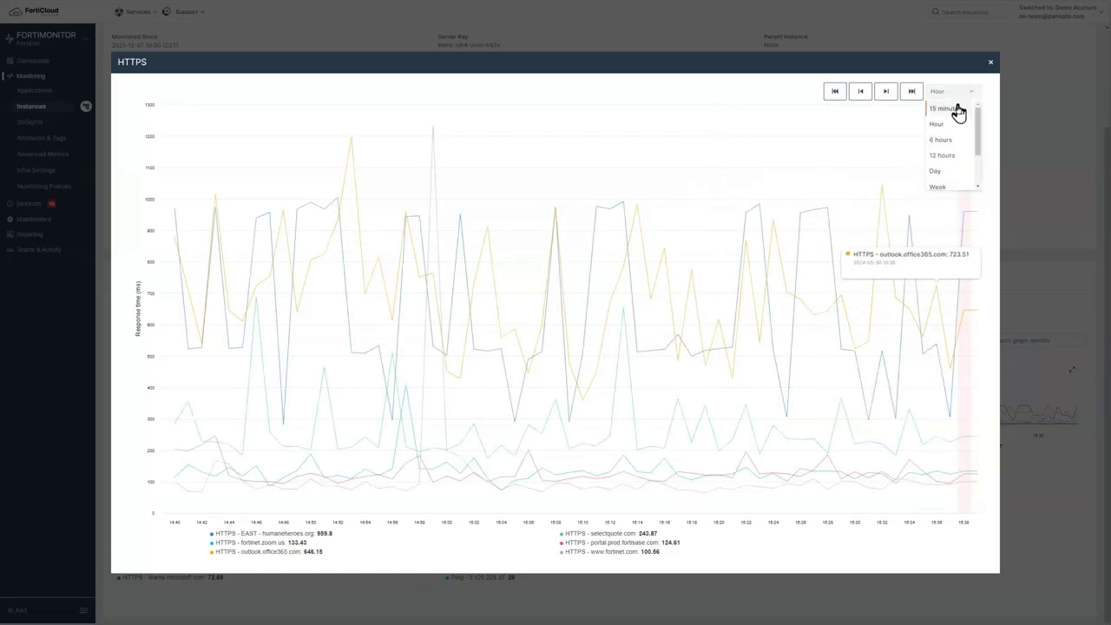
{"action": "scroll", "coordinate": [979, 136], "scroll_direction": "down", "scroll_amount": 2}
{"action": "left_click", "coordinate": [960, 157]}
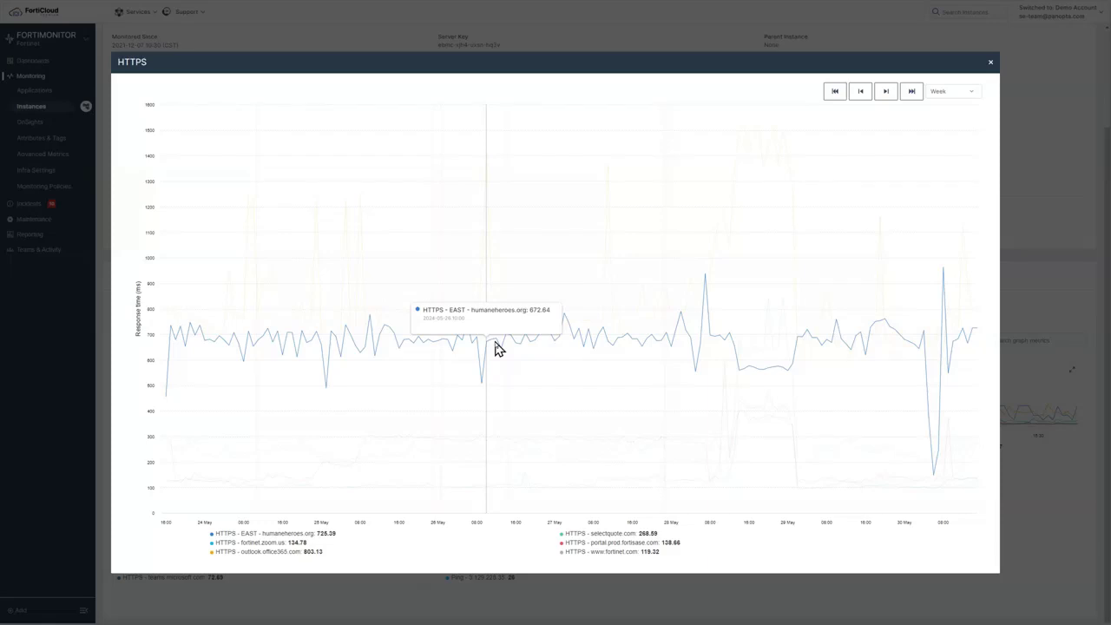
Close the enlarged HTTPS chart to return to the Outbound Synthetics panel
{"action": "left_click", "coordinate": [990, 62]}
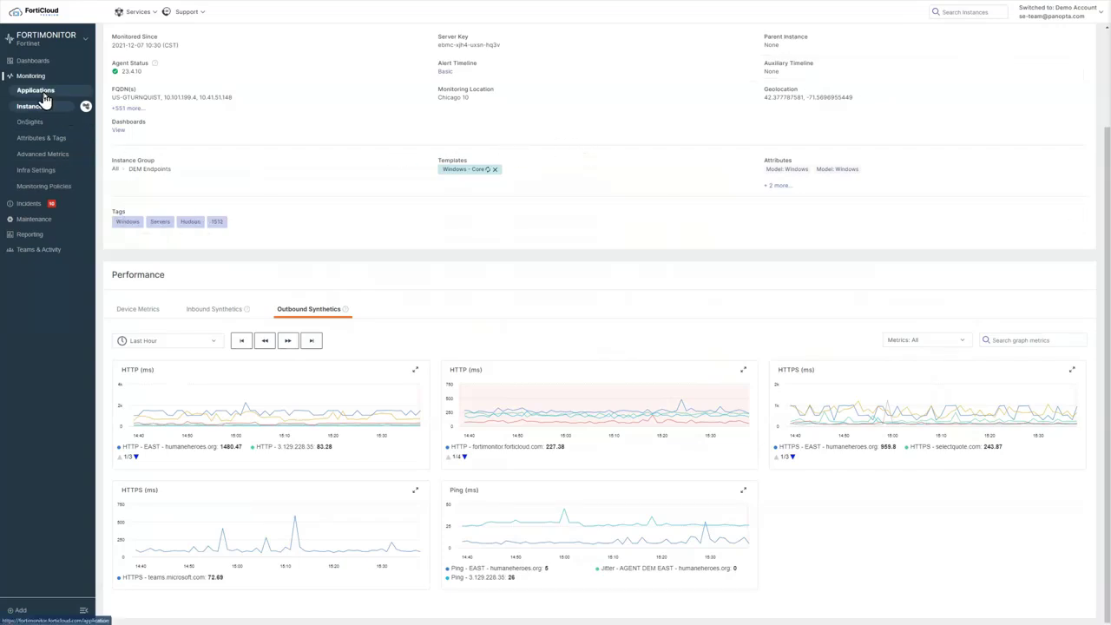